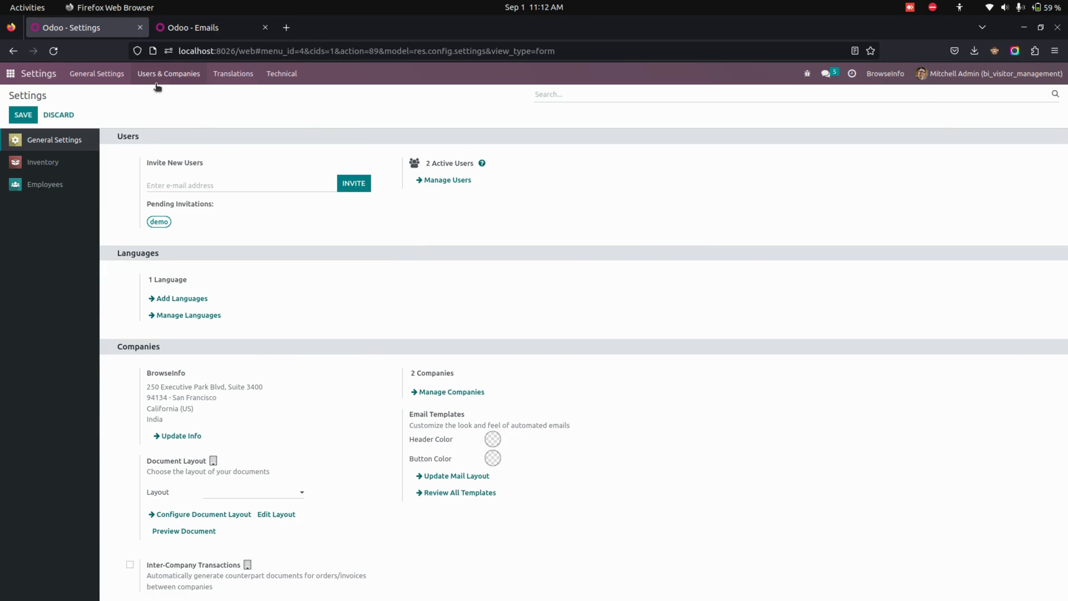
Open the administrator's user record and inspect the available Visitor access right options.
click(162, 75)
click(161, 97)
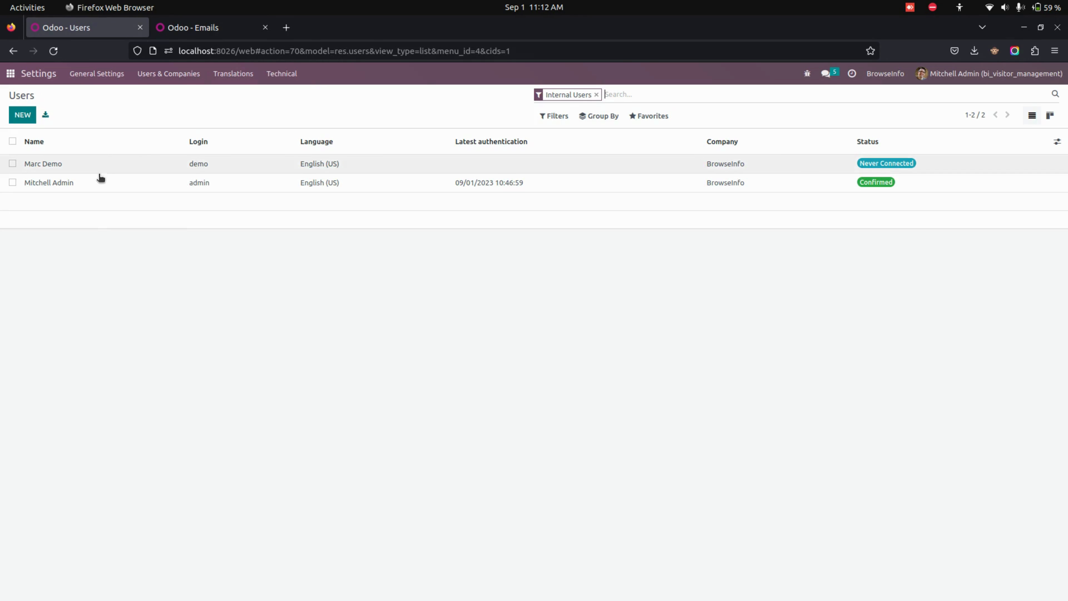
click(98, 182)
scroll(457, 391, down, 7)
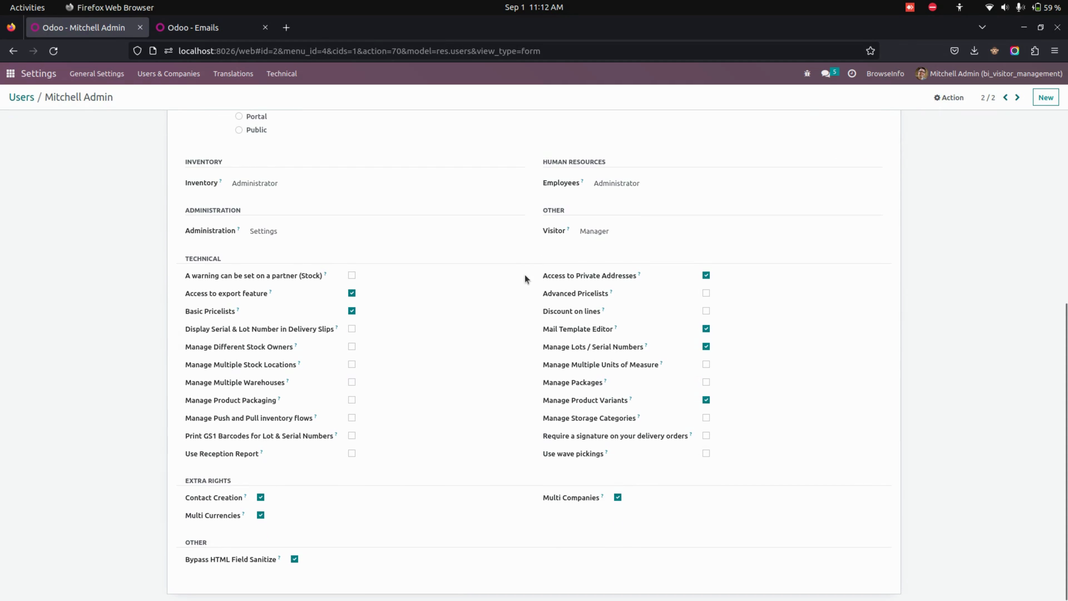
click(617, 239)
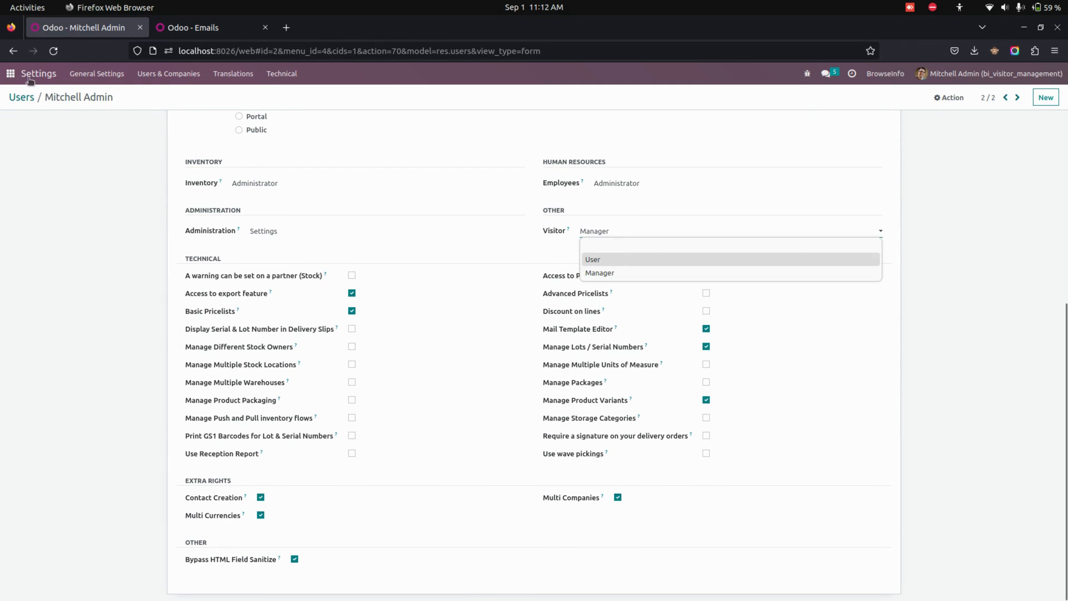
click(8, 74)
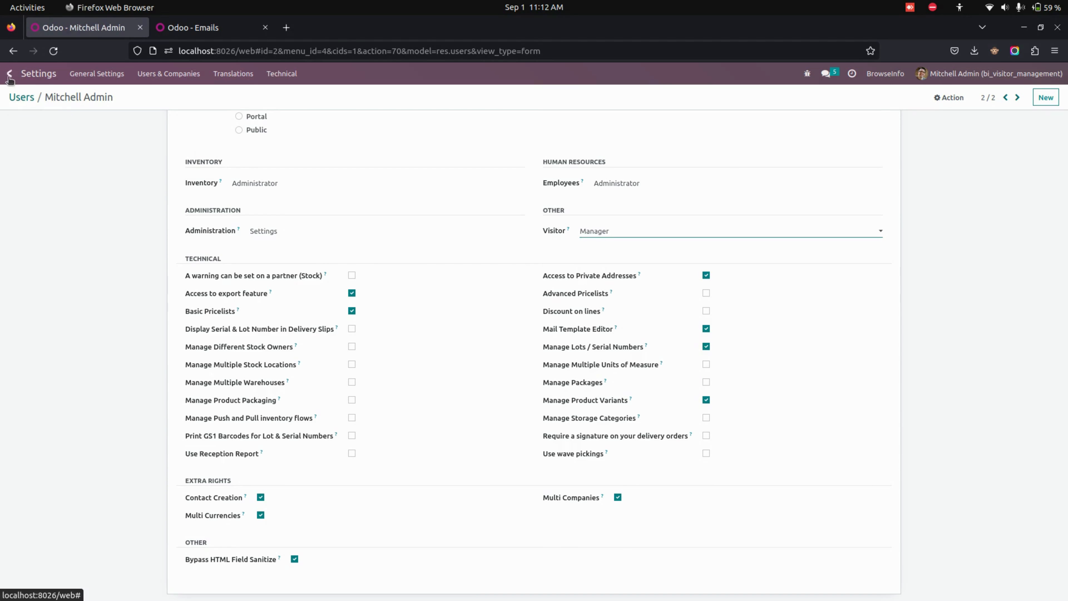
Open Visitor Management and review its configured visitor categories and visitor types.
click(9, 75)
click(330, 179)
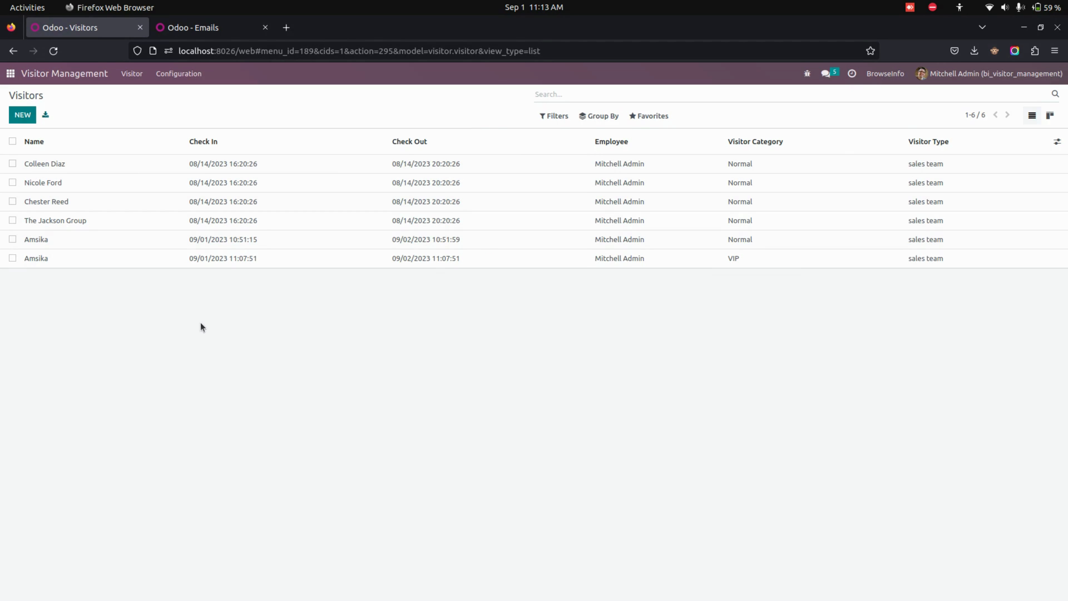
click(185, 75)
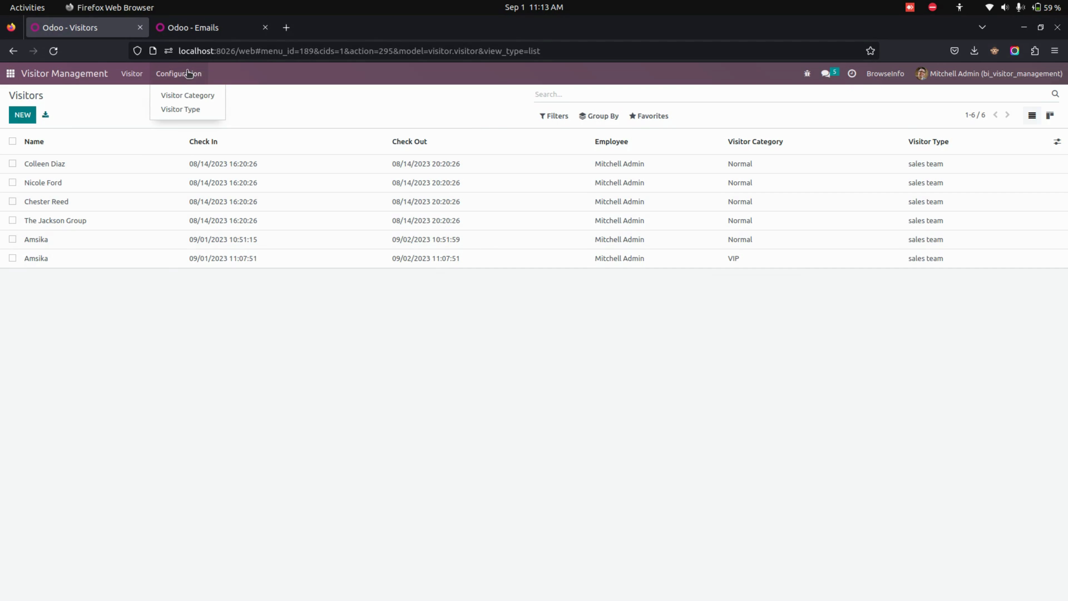
click(192, 99)
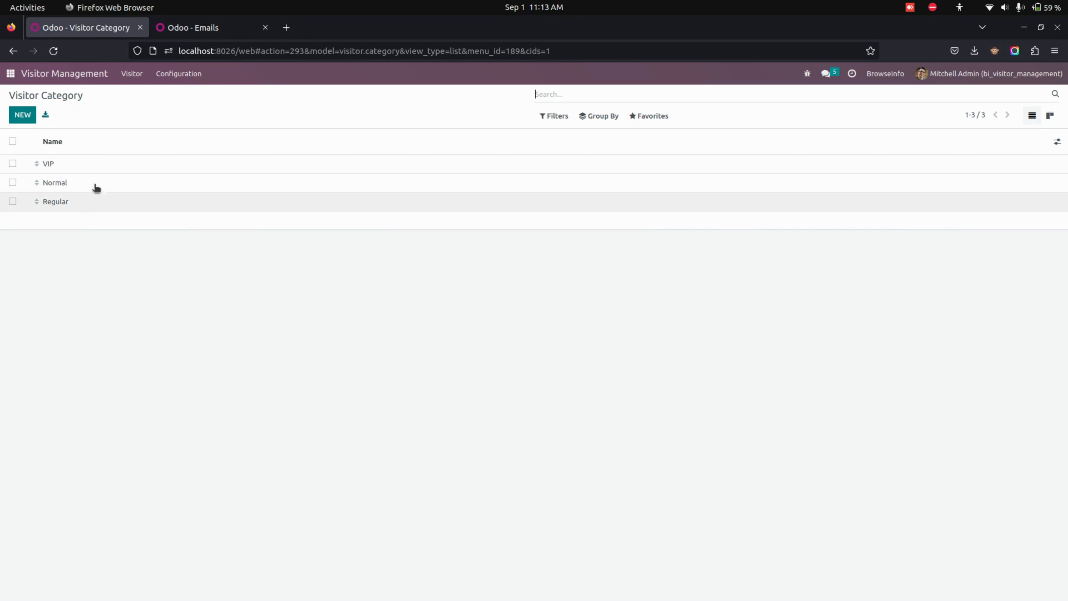
click(186, 77)
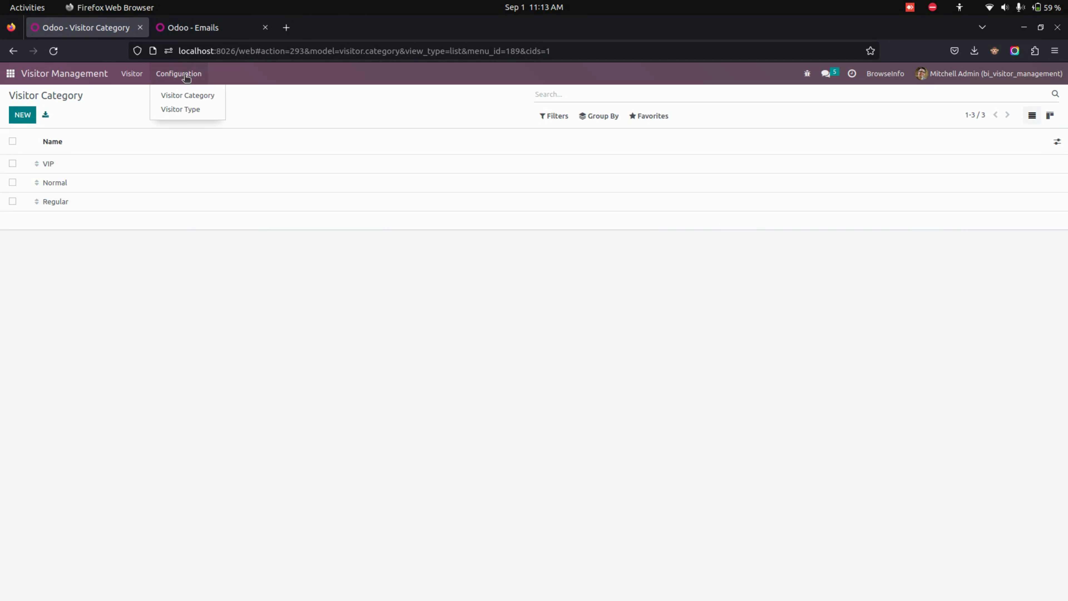
click(188, 110)
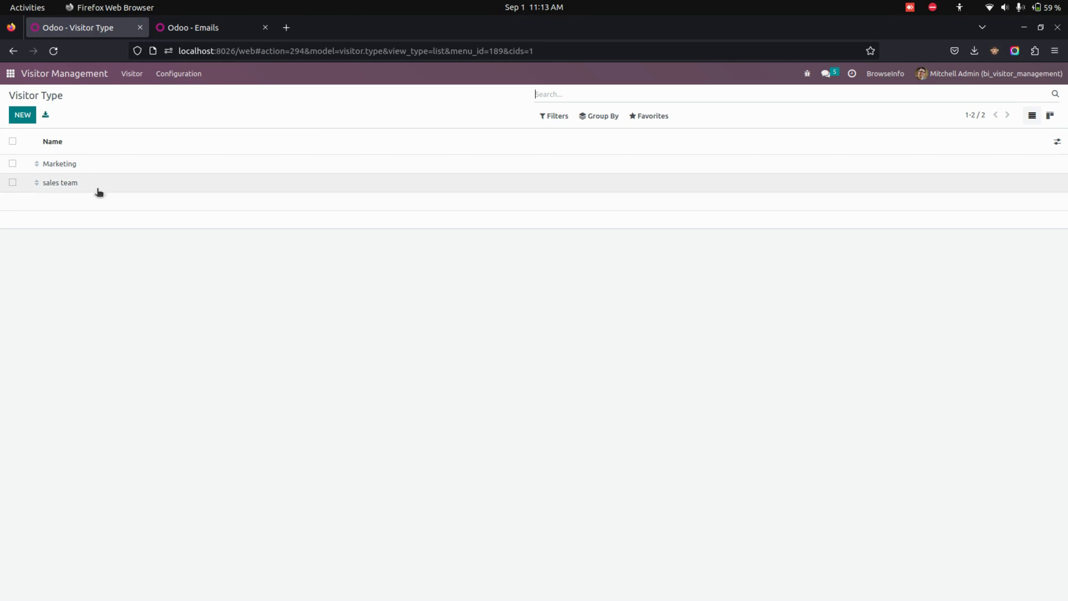
Start a new record from the visitor details list and select the visitor's existing contact as the partner.
click(128, 76)
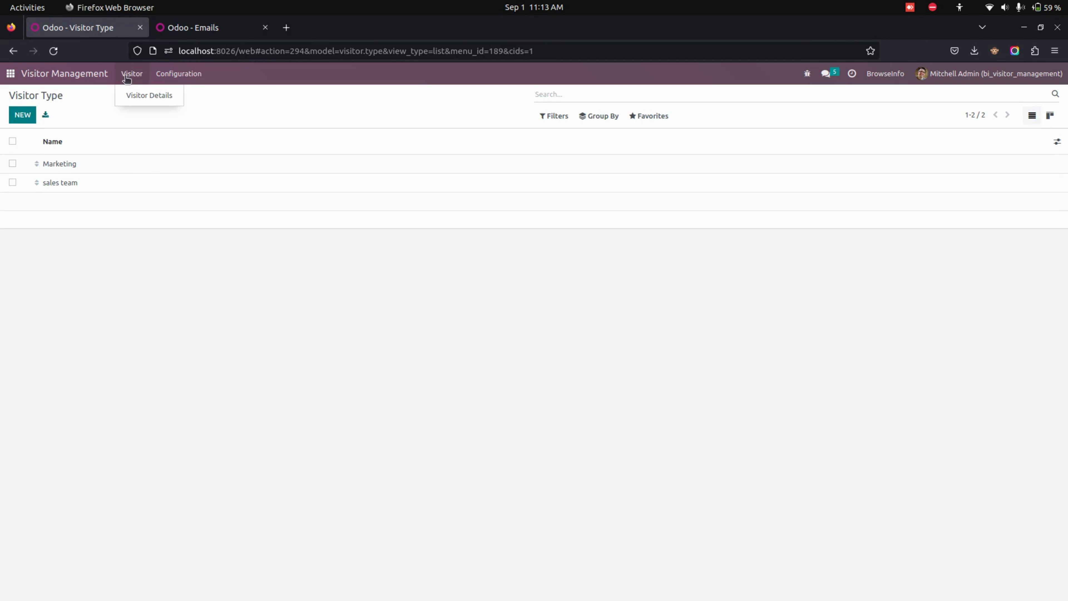
click(136, 94)
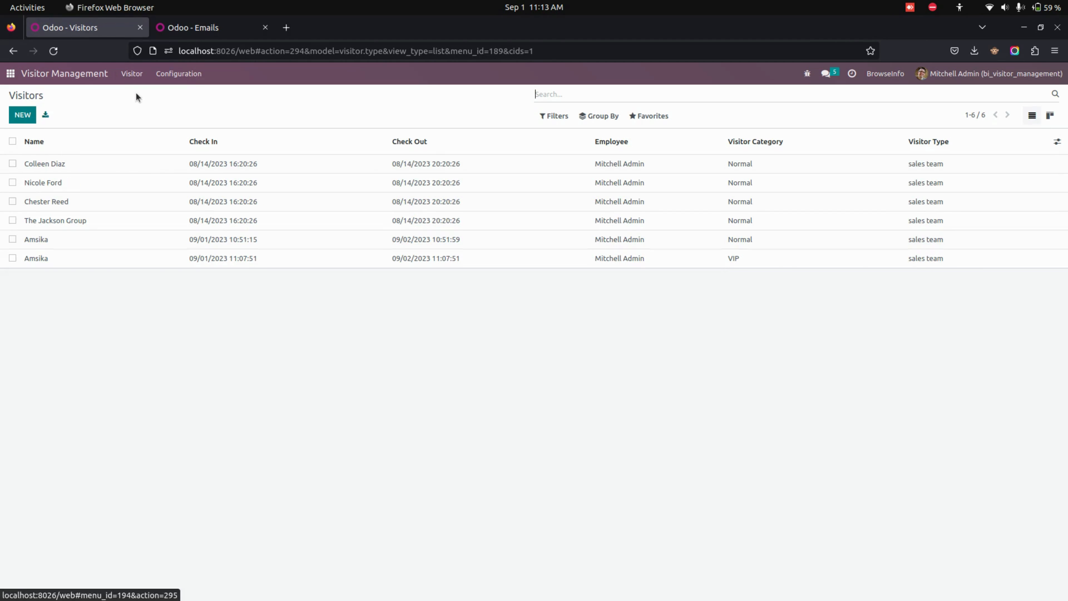
click(22, 115)
click(25, 97)
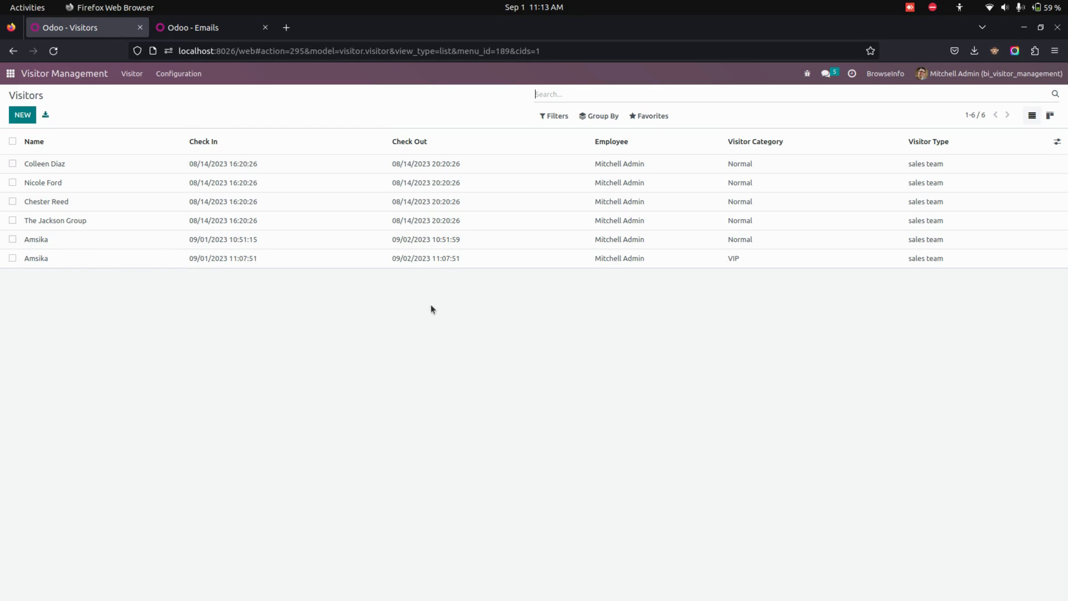
click(23, 114)
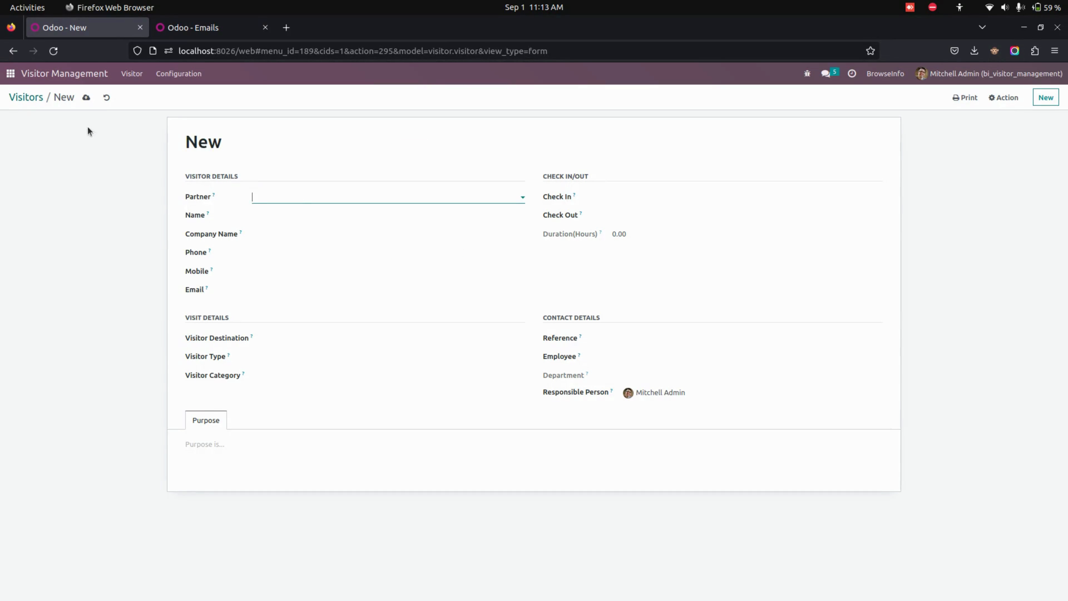
click(300, 198)
text(amsi)
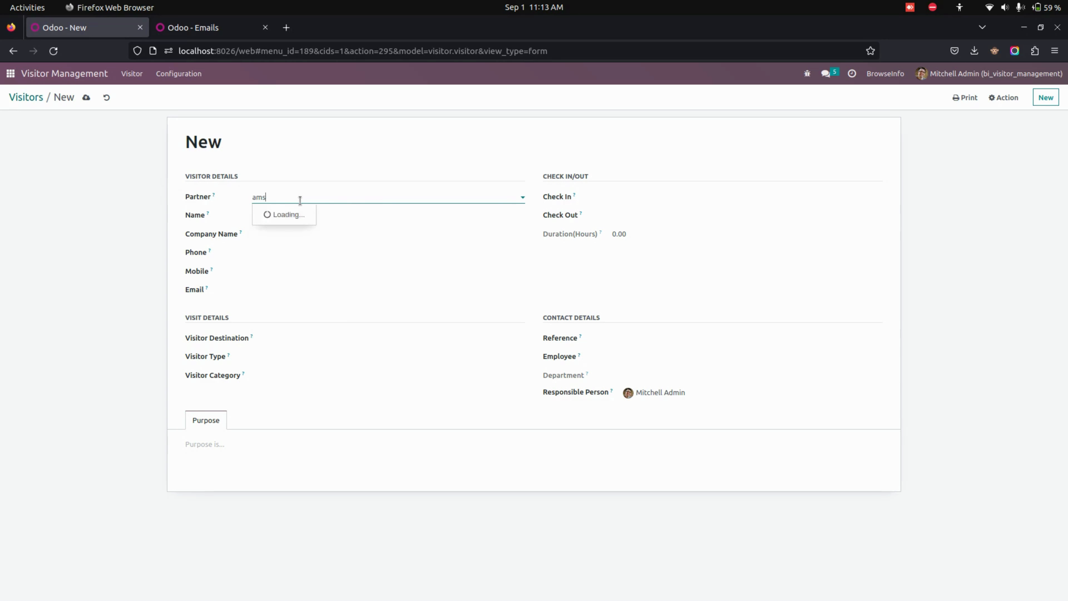
key(Return)
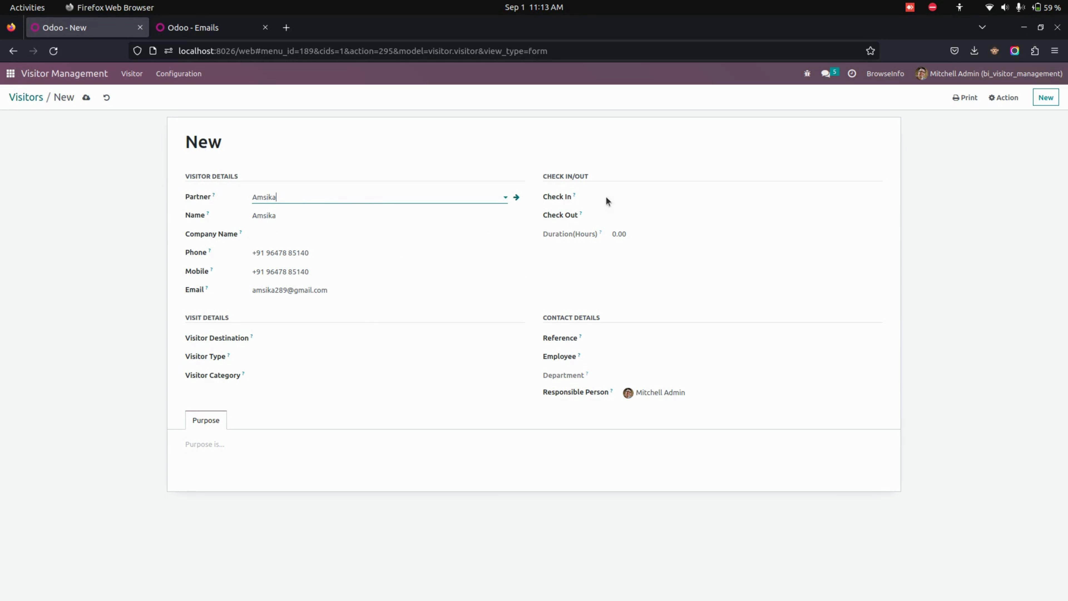
Set the visitor's check-in to 09/01/2023 11:13:37 and check-out to 09/01/2023 18:13:55.
click(648, 198)
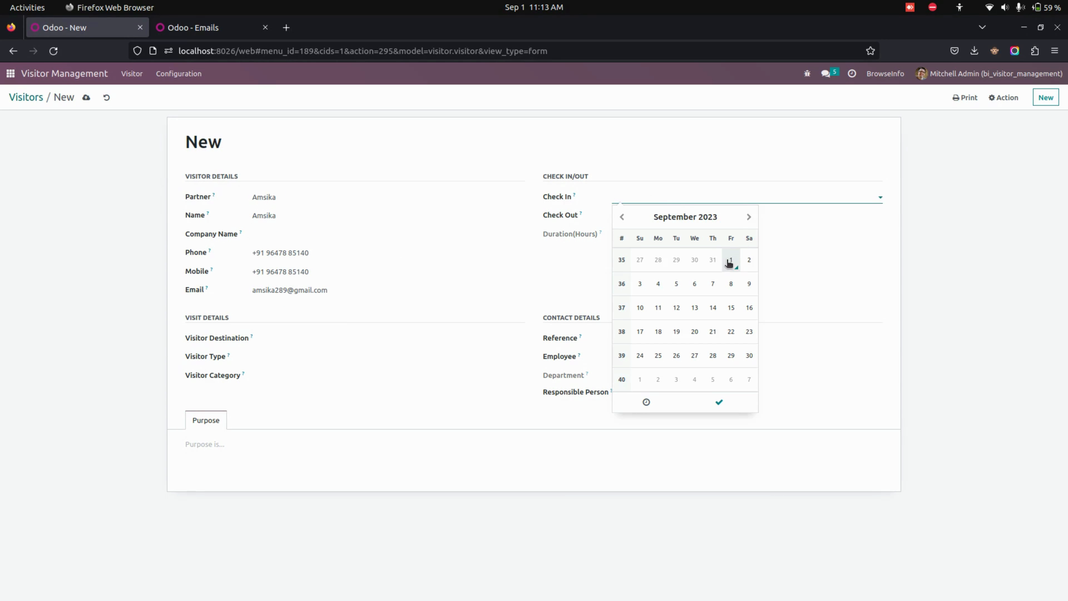
click(731, 259)
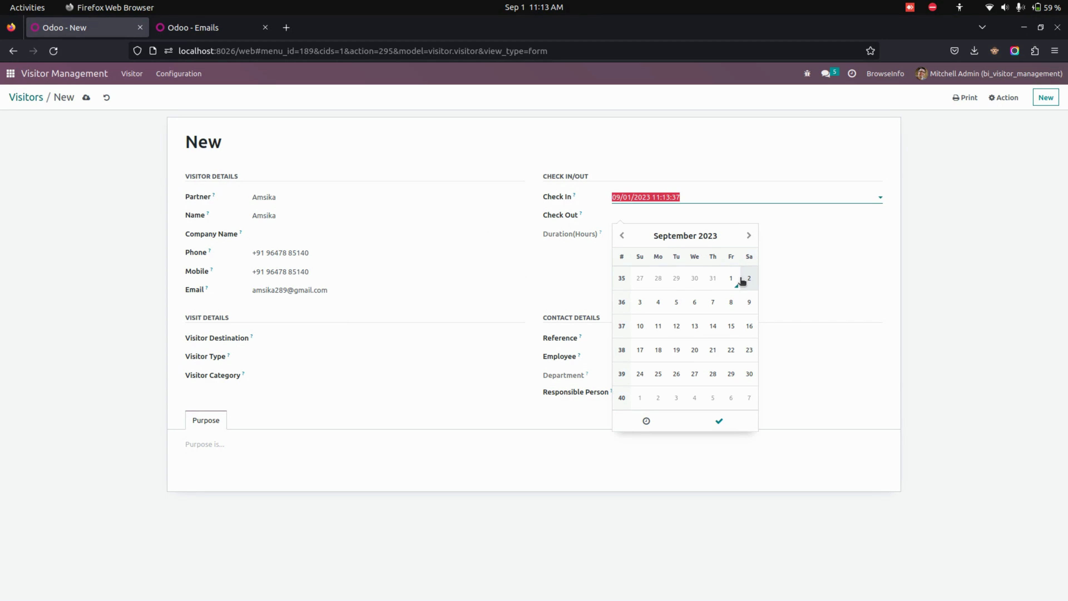
click(646, 421)
click(630, 313)
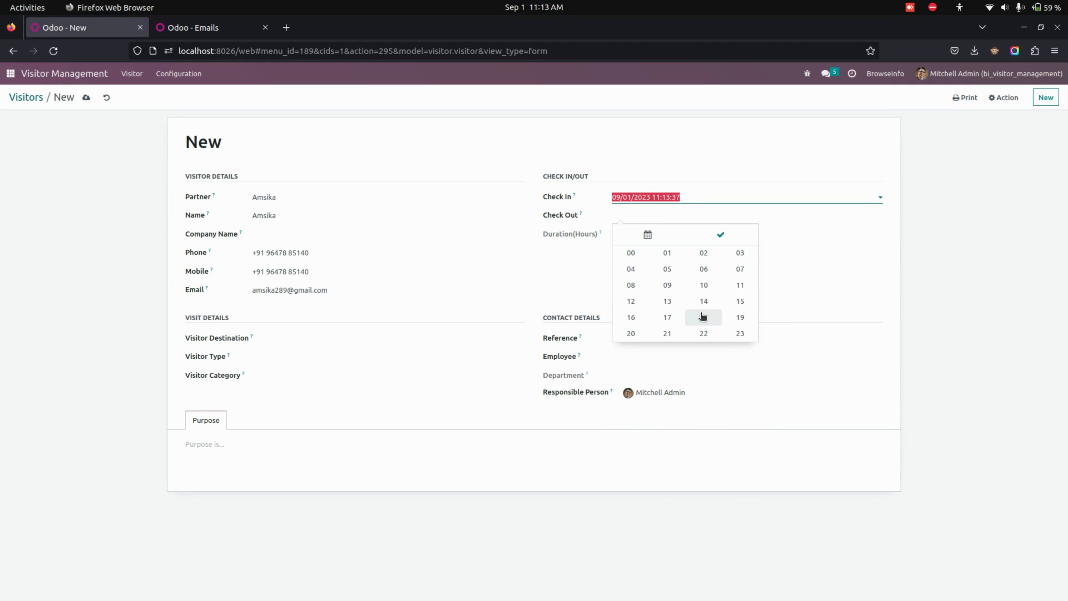
click(695, 319)
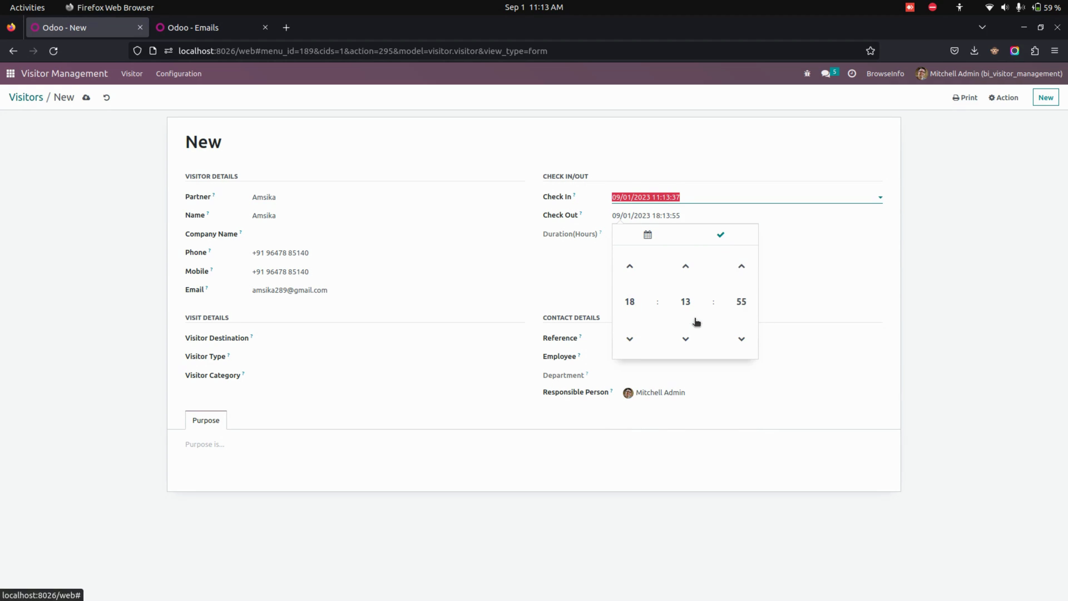
click(888, 250)
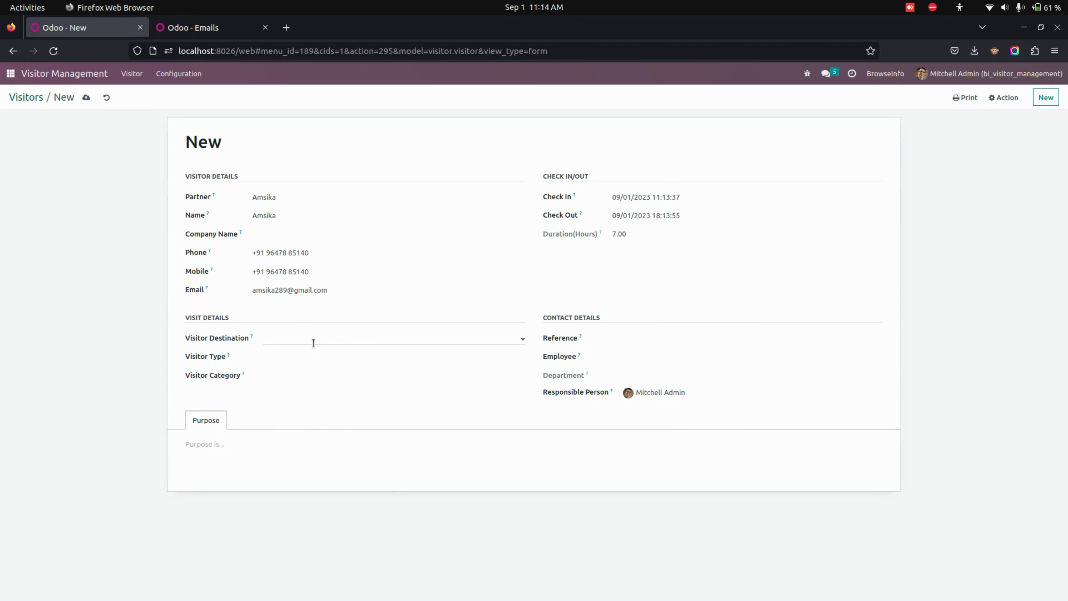
Fill in the visit details with an Azure Interior contact as destination, visitor type Marketing and category VIP.
click(313, 342)
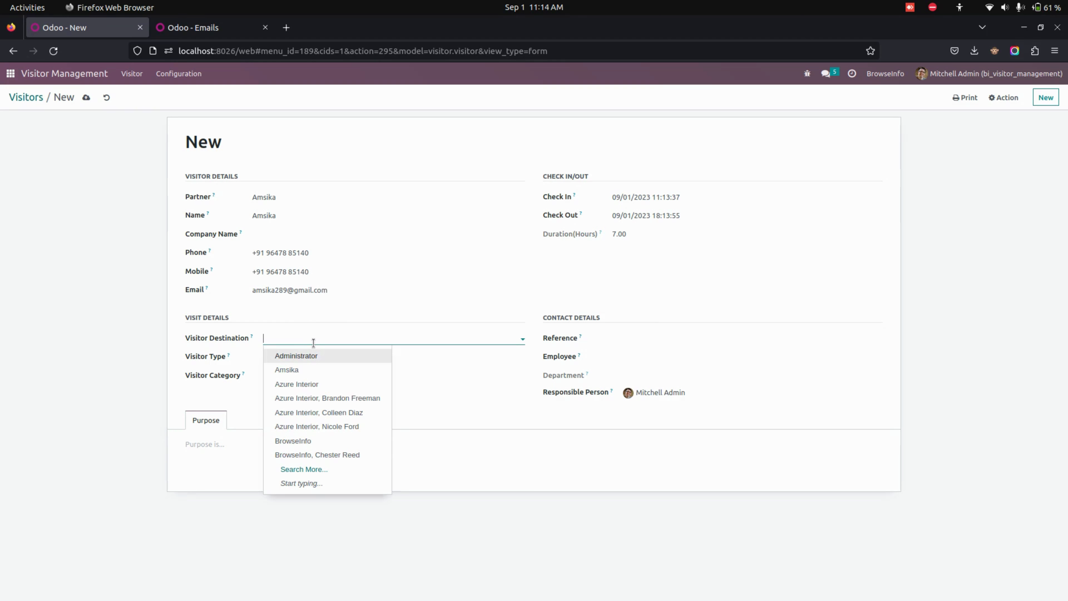
click(327, 413)
click(302, 352)
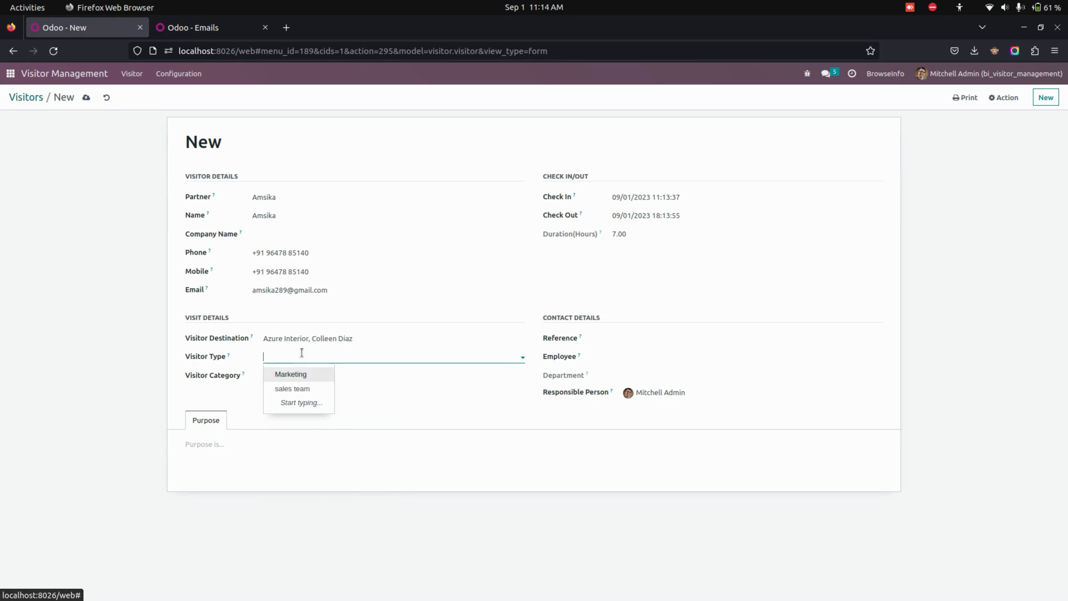
click(300, 374)
click(298, 371)
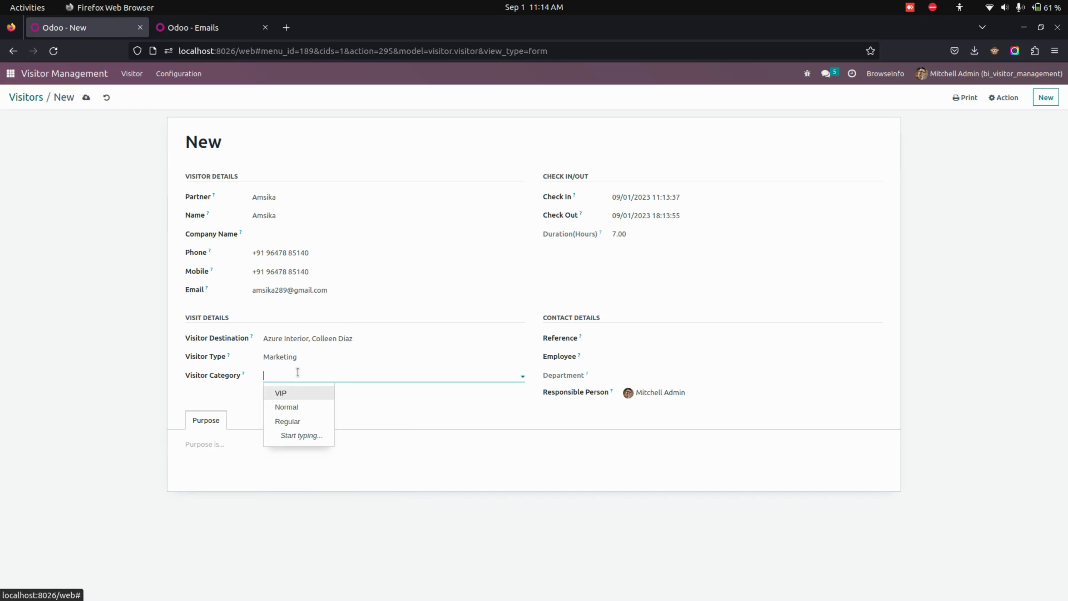
click(322, 395)
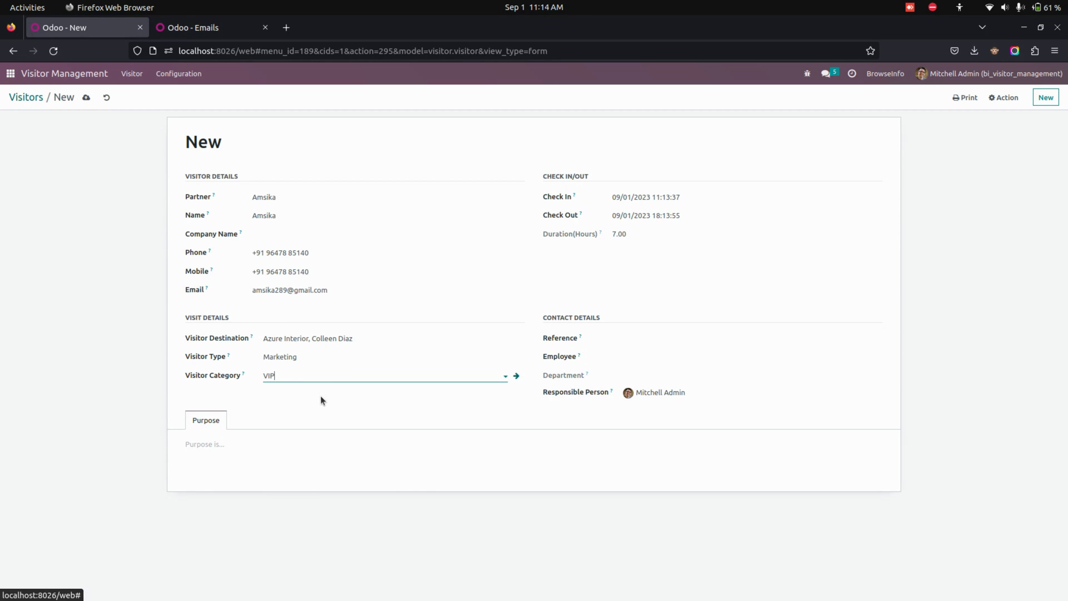
Assign the administrator as the employee in the visitor's contact details, leaving the reference blank.
click(646, 342)
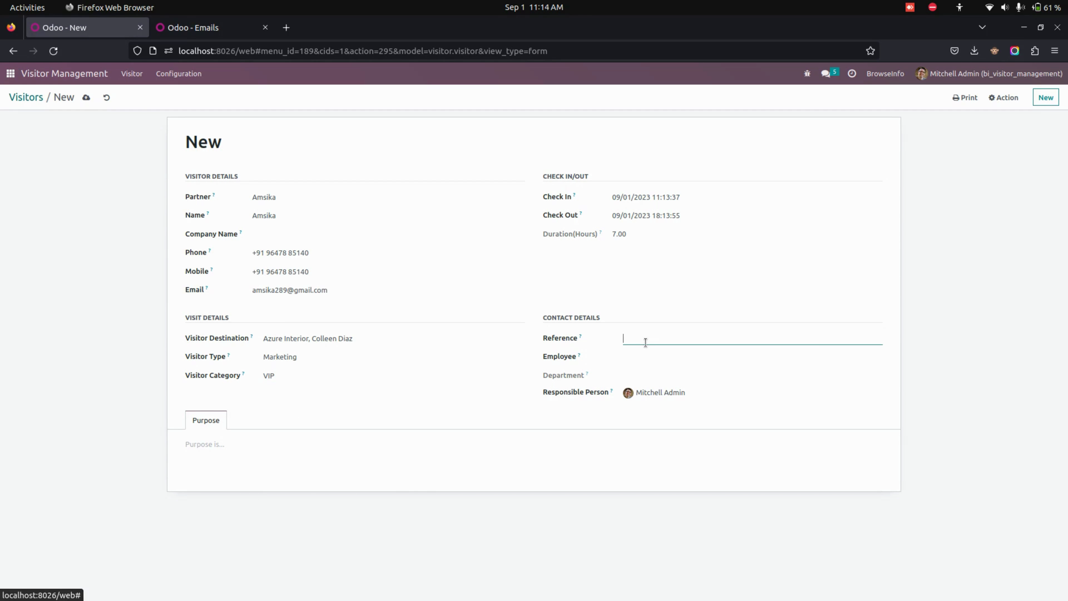
click(652, 359)
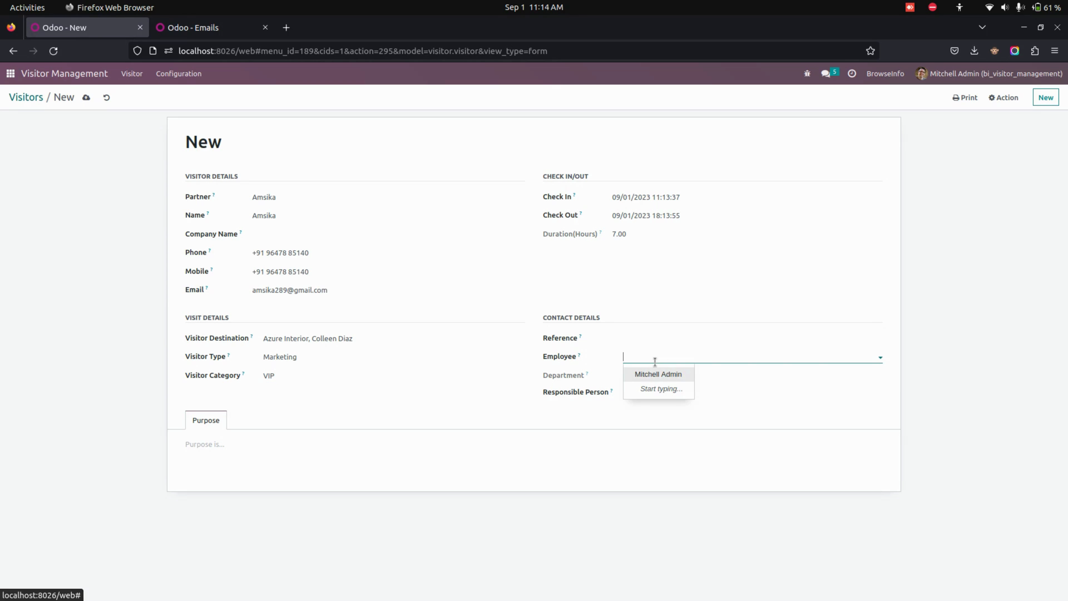
click(659, 375)
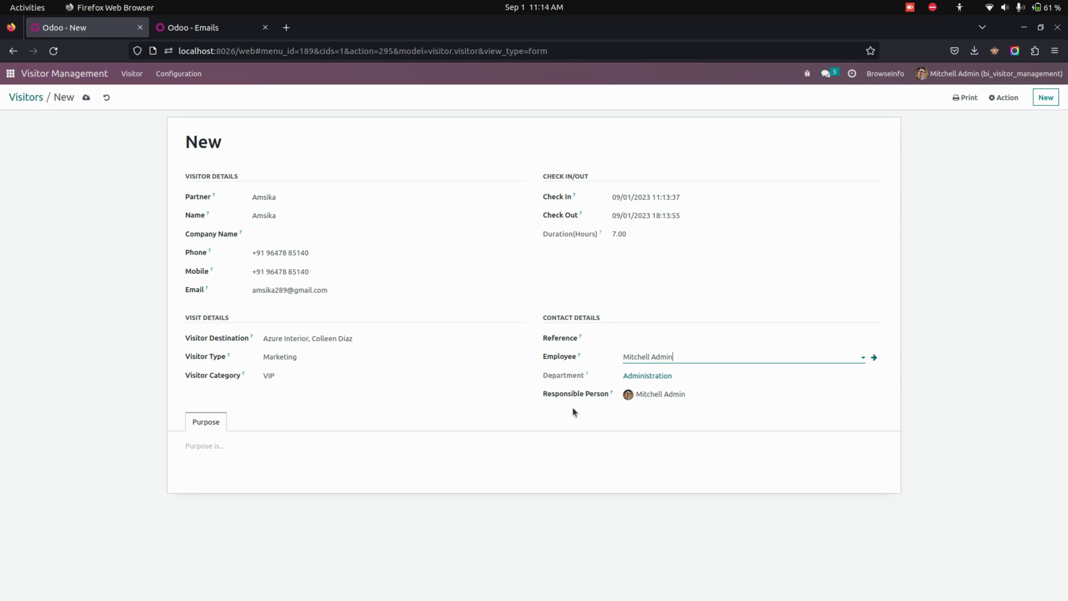
click(691, 395)
click(533, 420)
Enter "New Brand Marketing" as the visit purpose and save the visitor record.
click(260, 449)
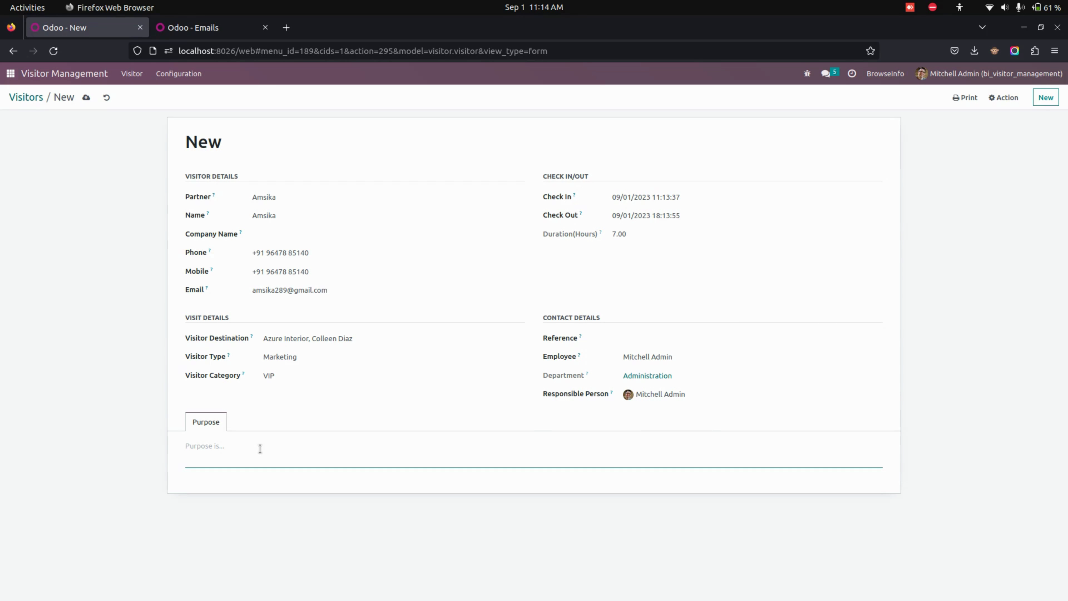
text(New Brand Marketing)
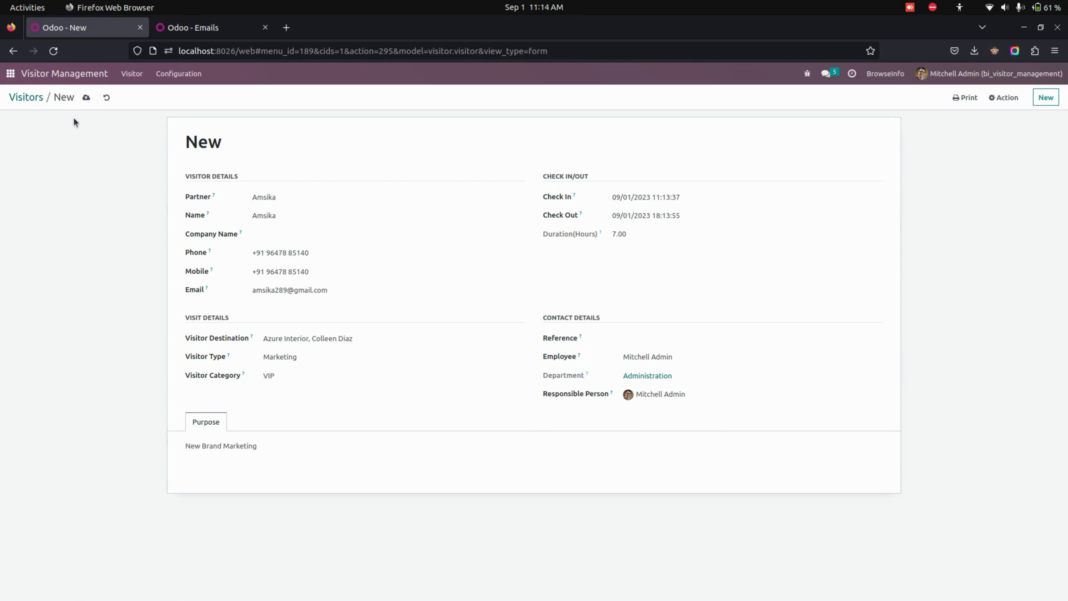
click(86, 97)
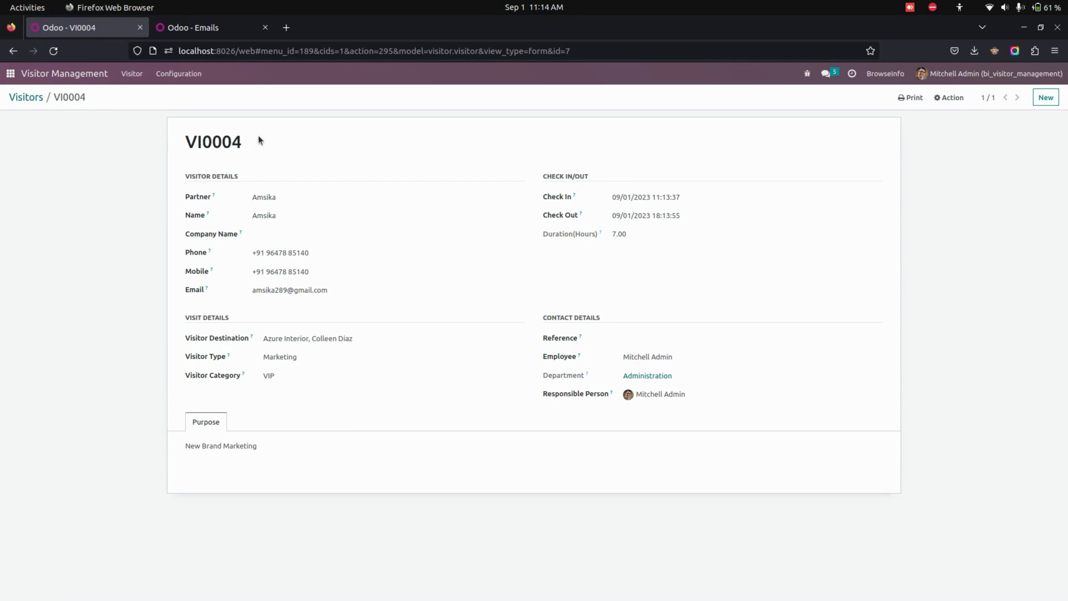
Print the visitor's Pass Details as a PDF, review the whole pass and close it.
click(911, 98)
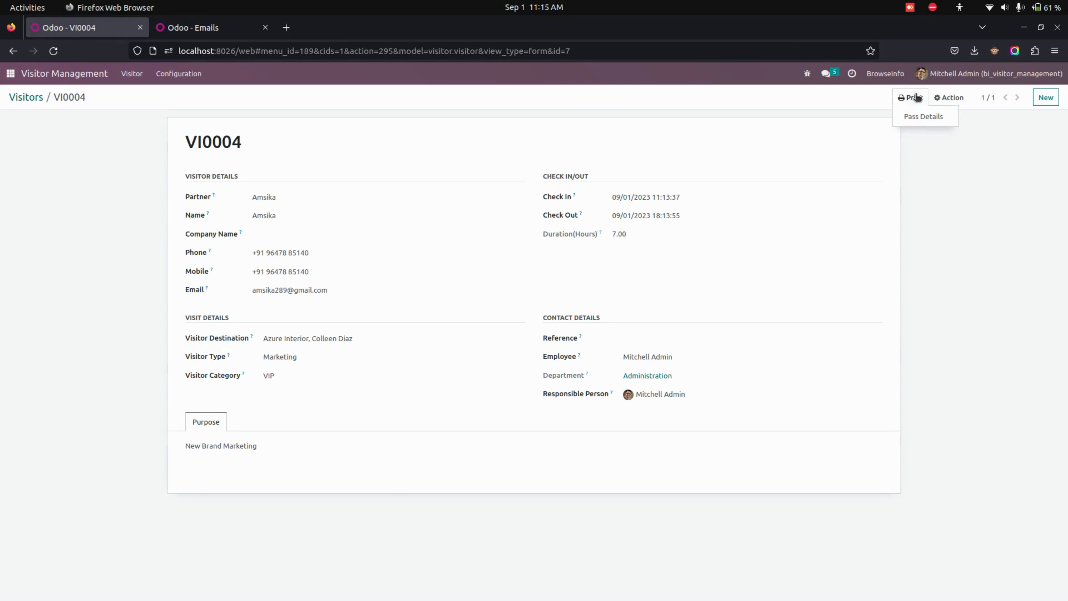
click(918, 117)
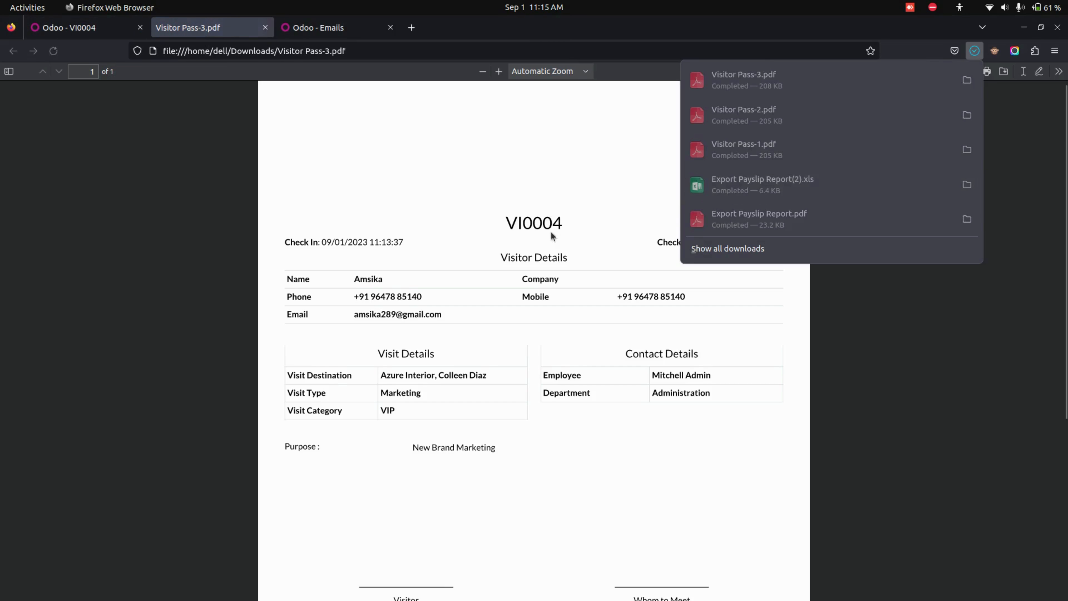
click(492, 267)
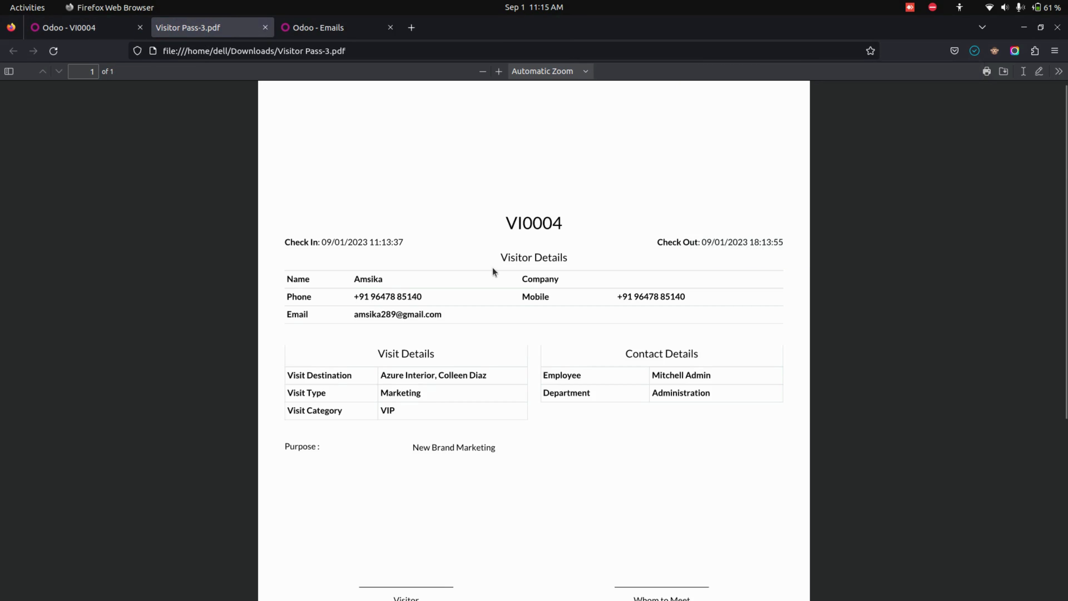
scroll(493, 270, down, 3)
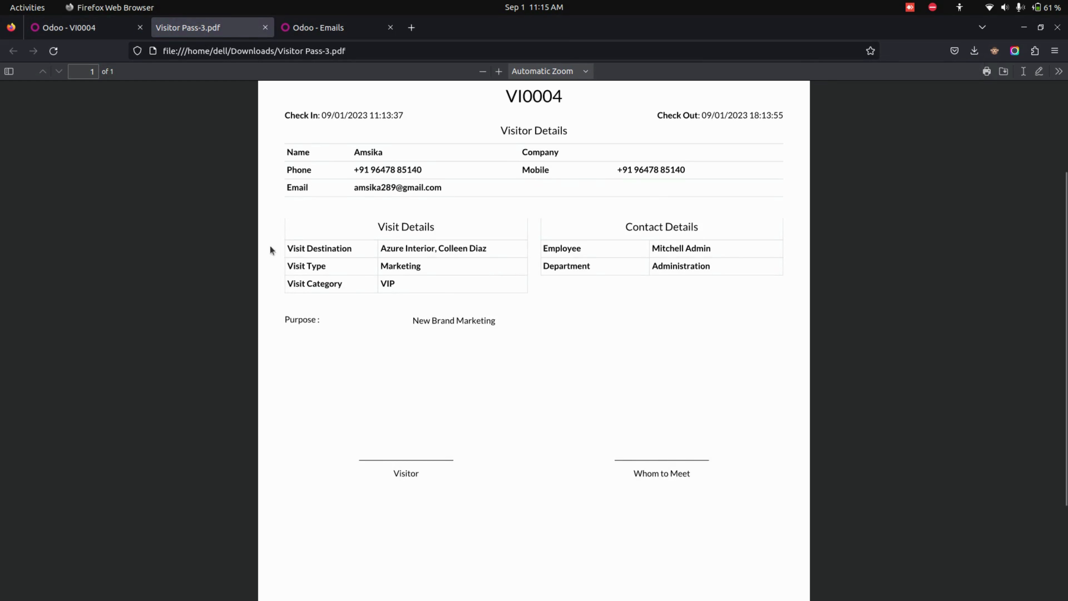
click(265, 28)
Run the Email Visitor Pass action on the saved visitor record.
click(960, 107)
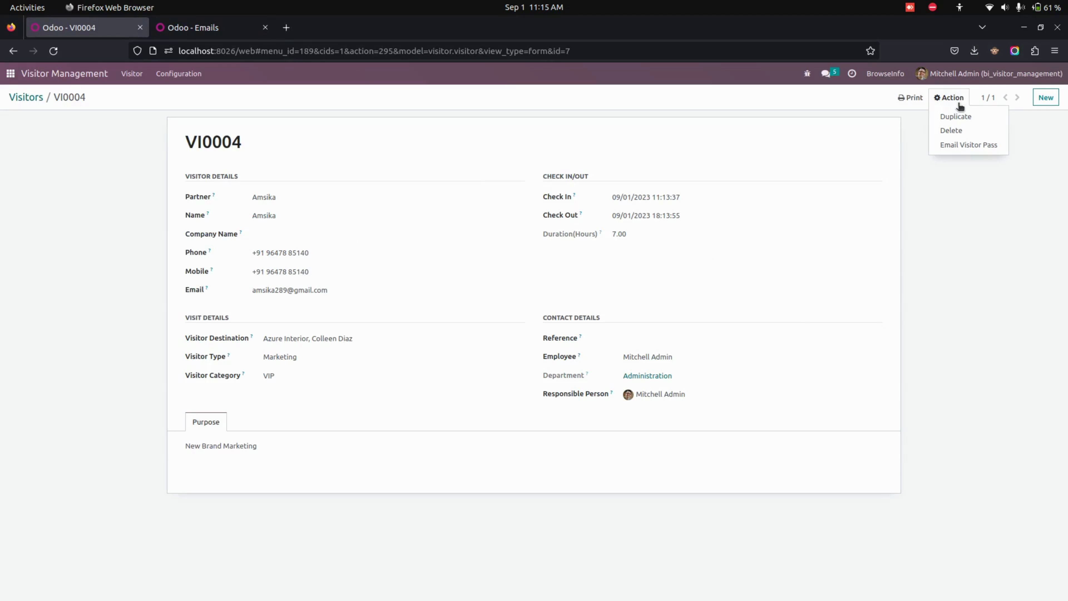
click(966, 145)
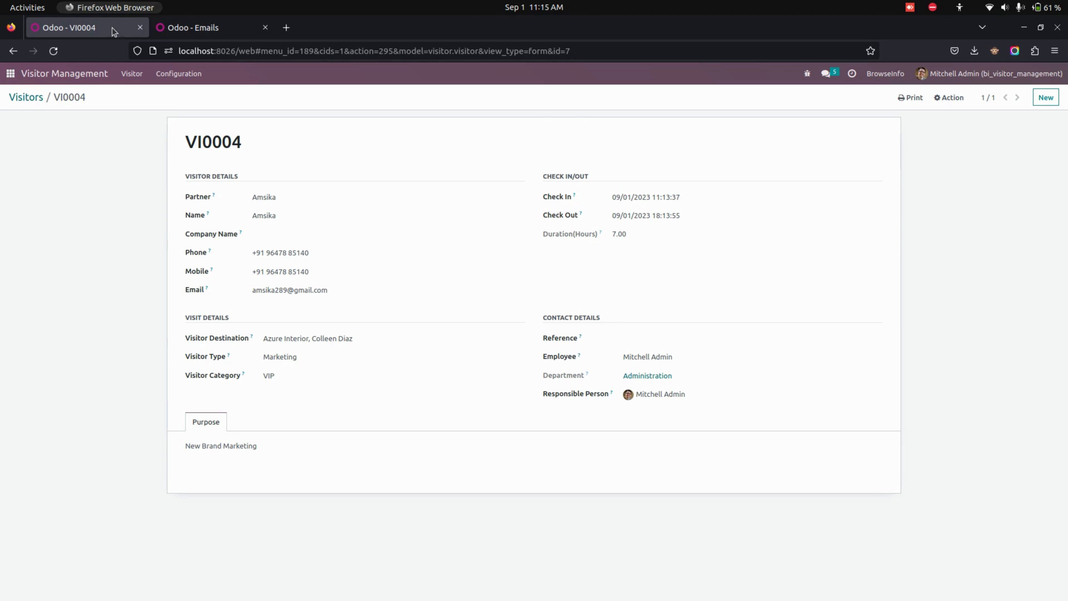
Refresh the Emails list, open the newest Visitor Pass email and download its attached Visitor Pass.pdf.
click(191, 33)
click(51, 51)
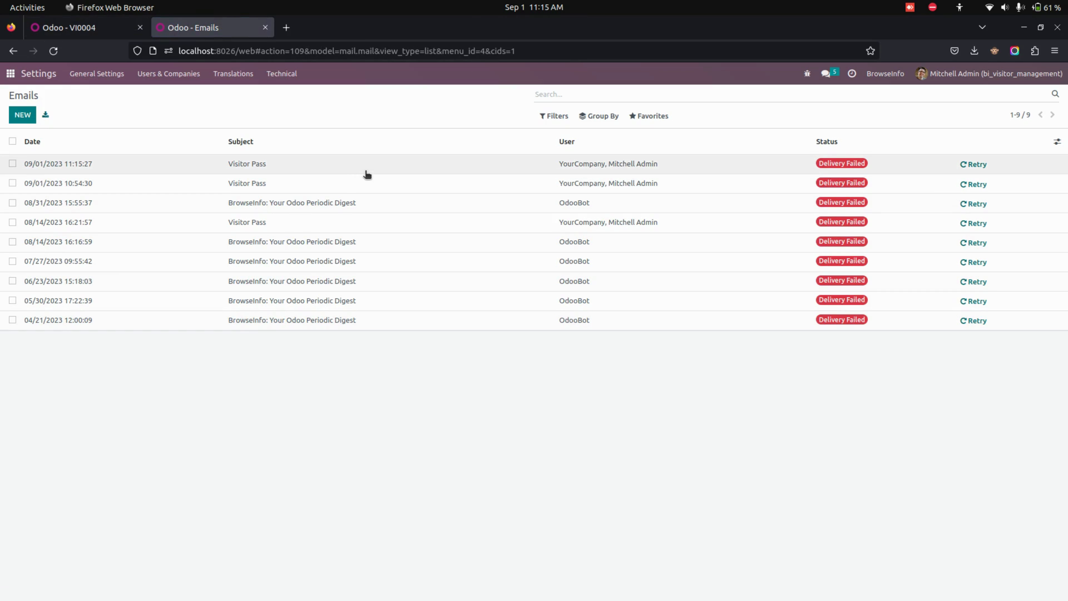
click(366, 173)
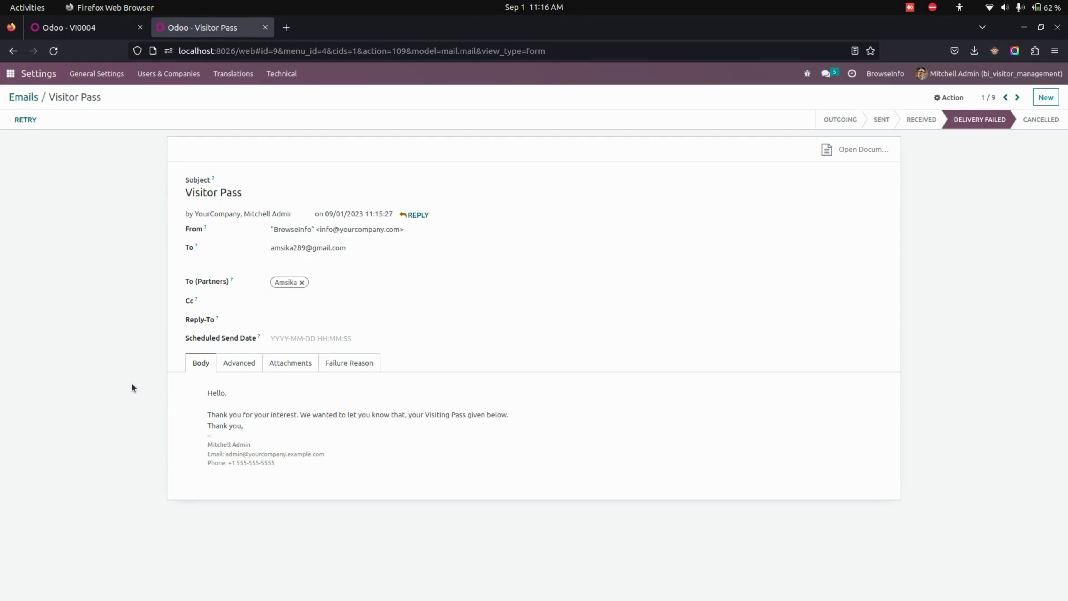
click(289, 363)
click(310, 399)
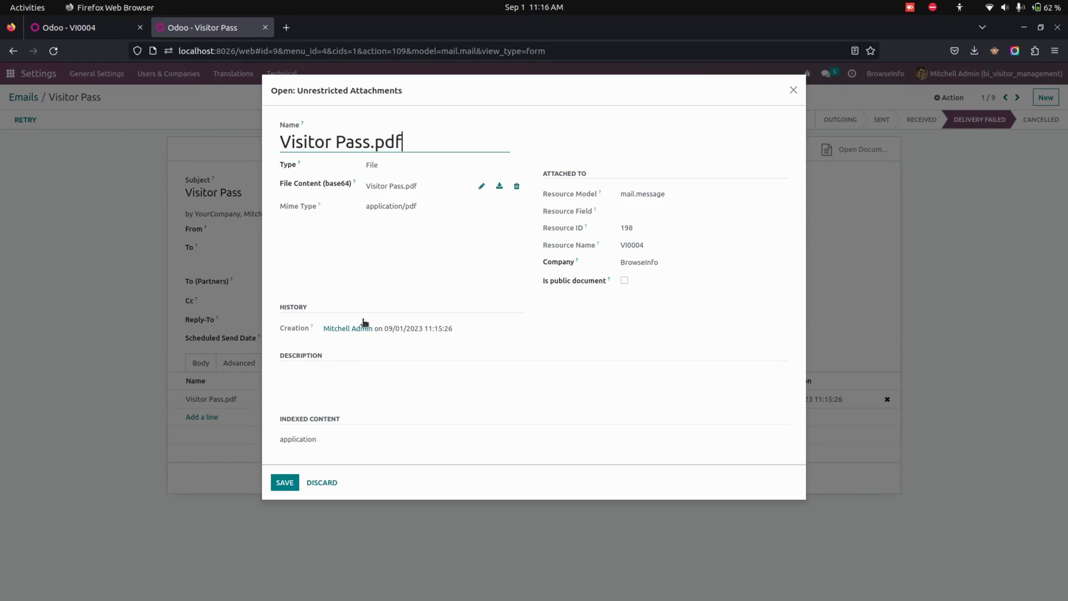
click(497, 187)
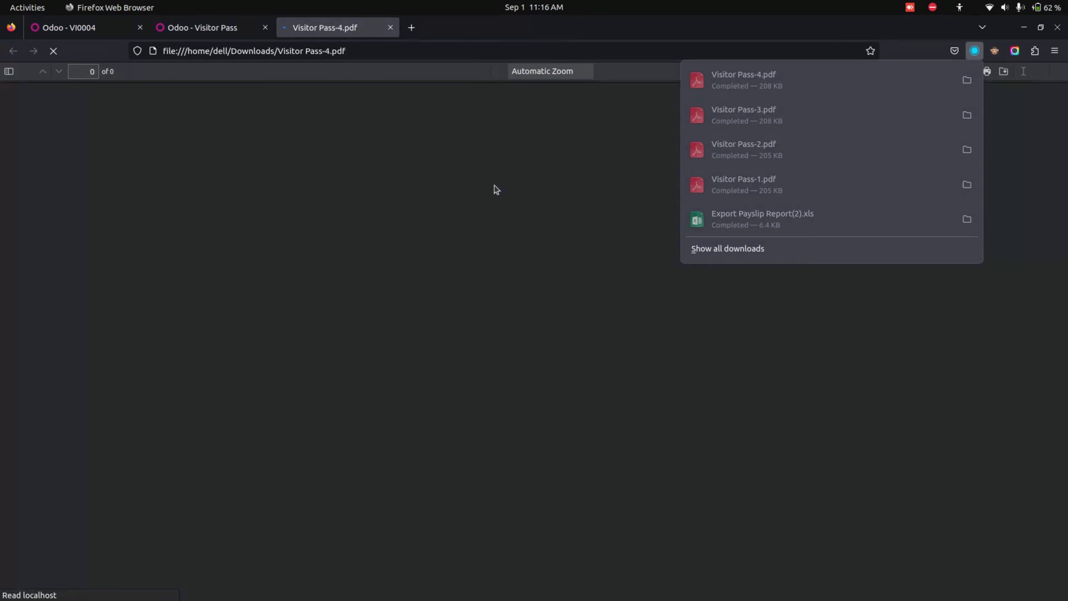